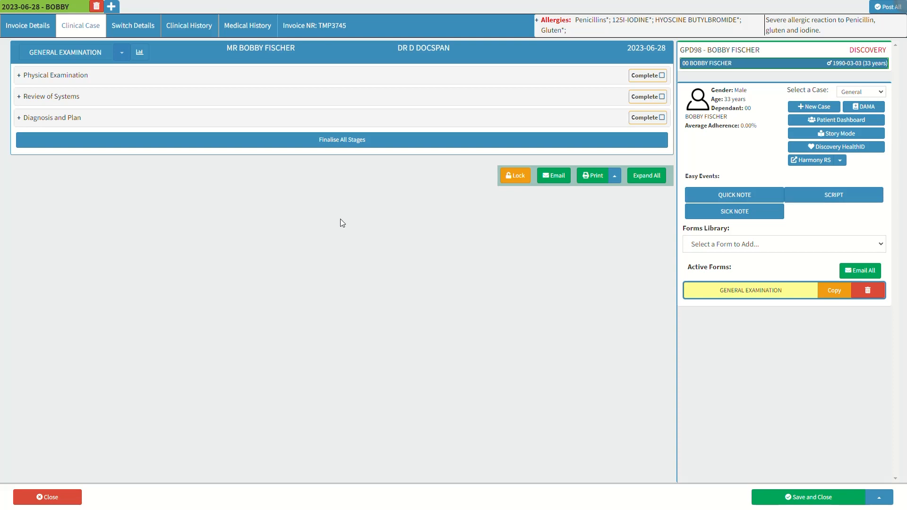
# - Expand the Review of Systems section and open its Neurology category to show the neurological items
pyautogui.click(92, 98)
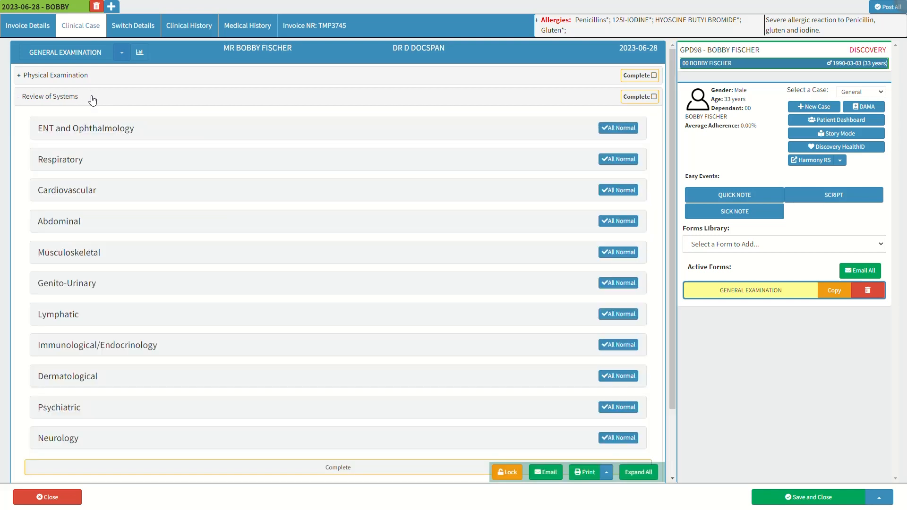
pyautogui.scroll(-2, 85, 105)
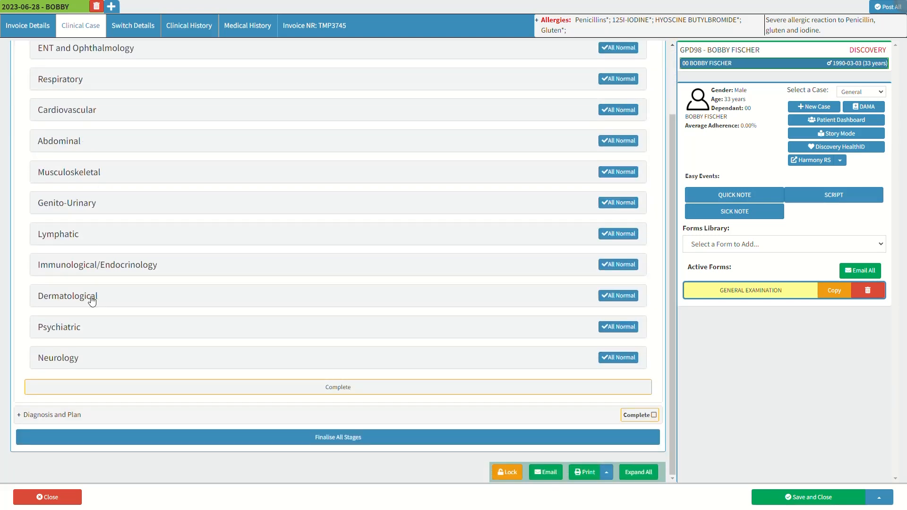
pyautogui.click(87, 362)
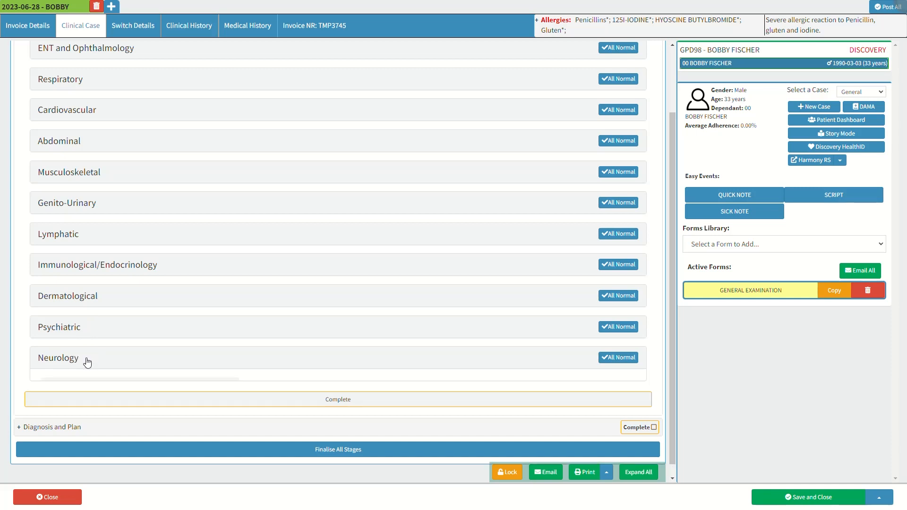
pyautogui.scroll(-3, 87, 362)
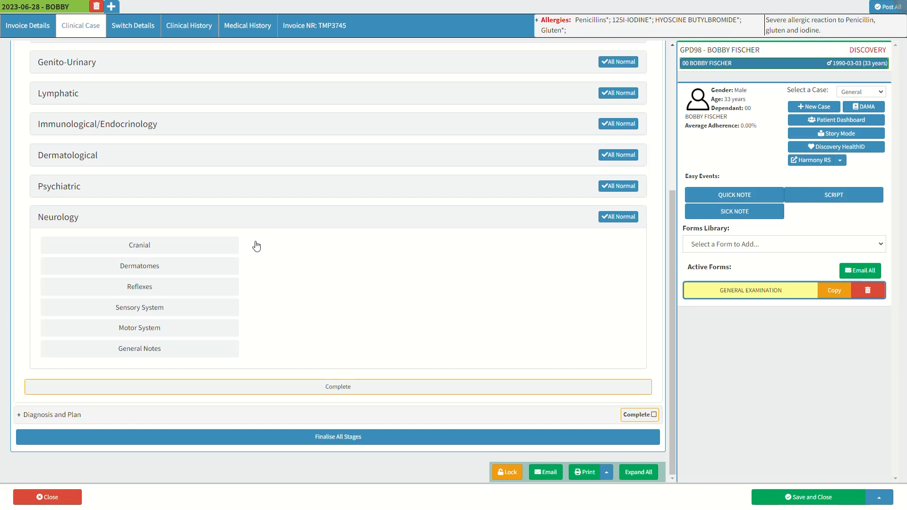
# - Flag the Cranial item as abnormal, and view its enlarged nerve diagram before closing the image window
pyautogui.click(156, 246)
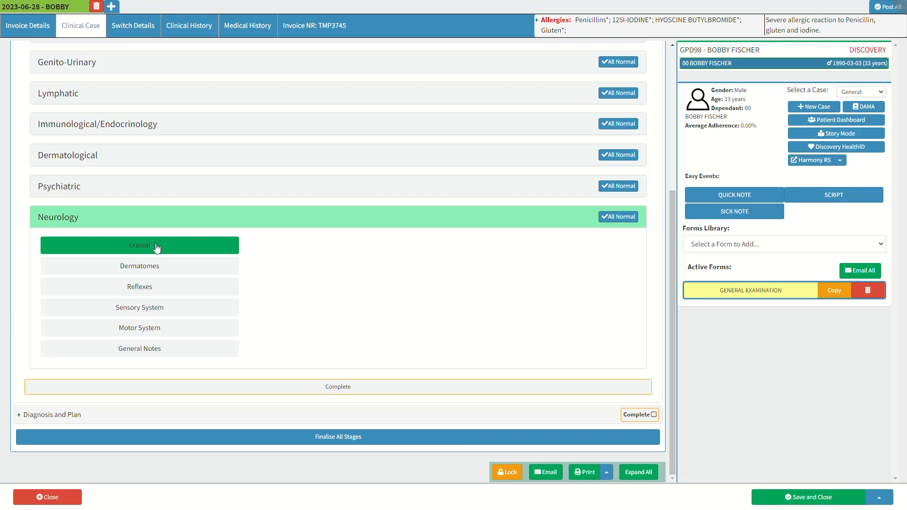
pyautogui.click(157, 247)
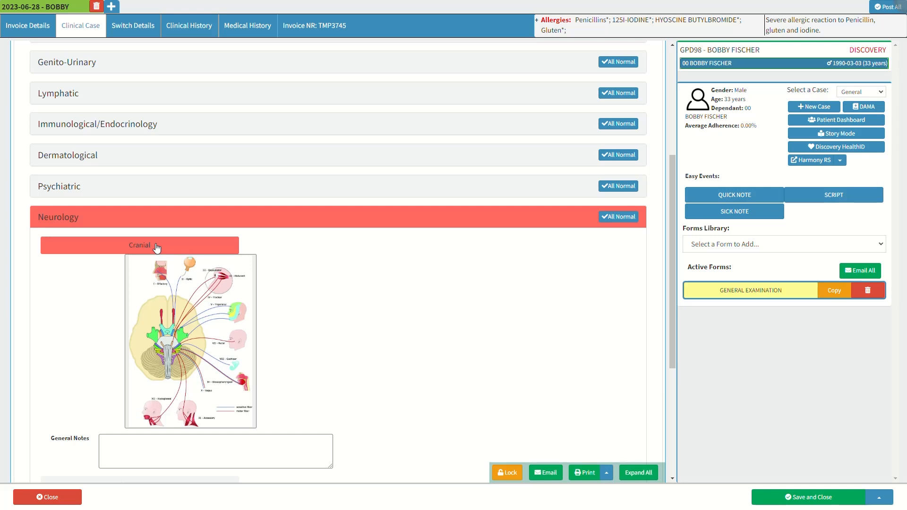
pyautogui.click(170, 336)
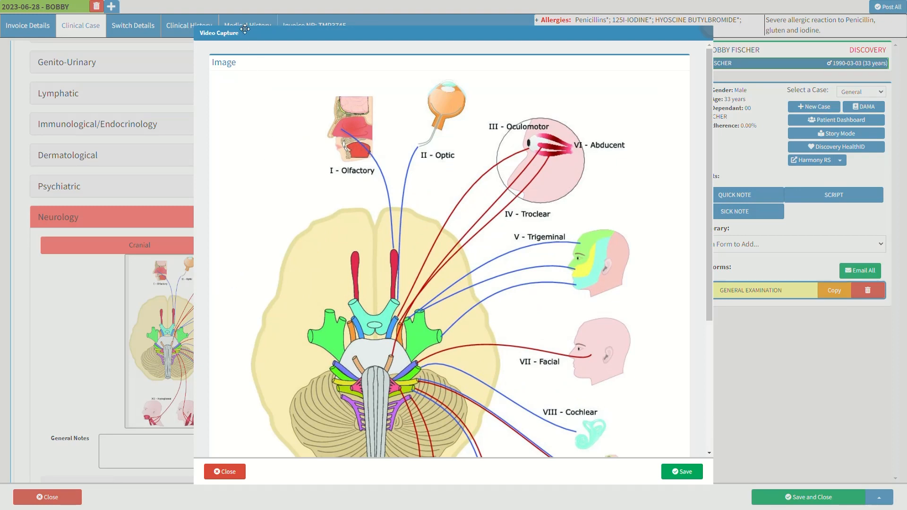
pyautogui.scroll(-4, 254, 242)
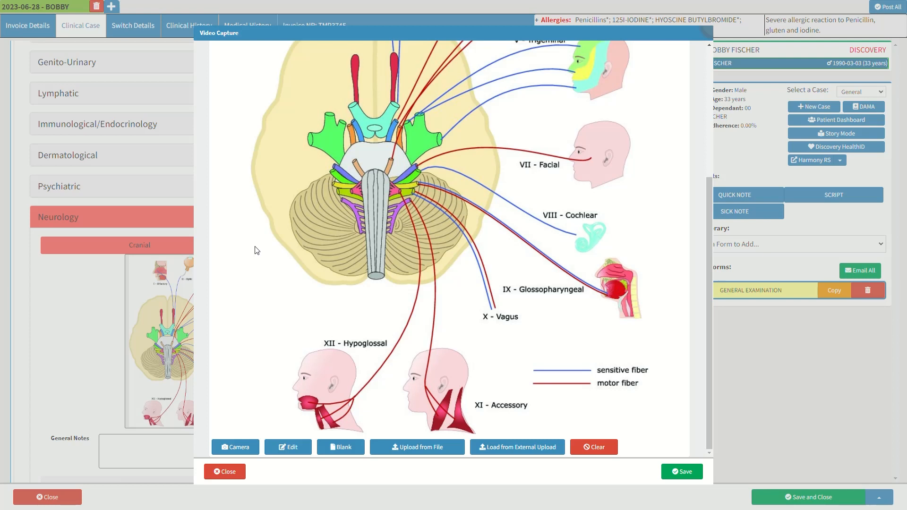
pyautogui.click(232, 473)
pyautogui.click(682, 474)
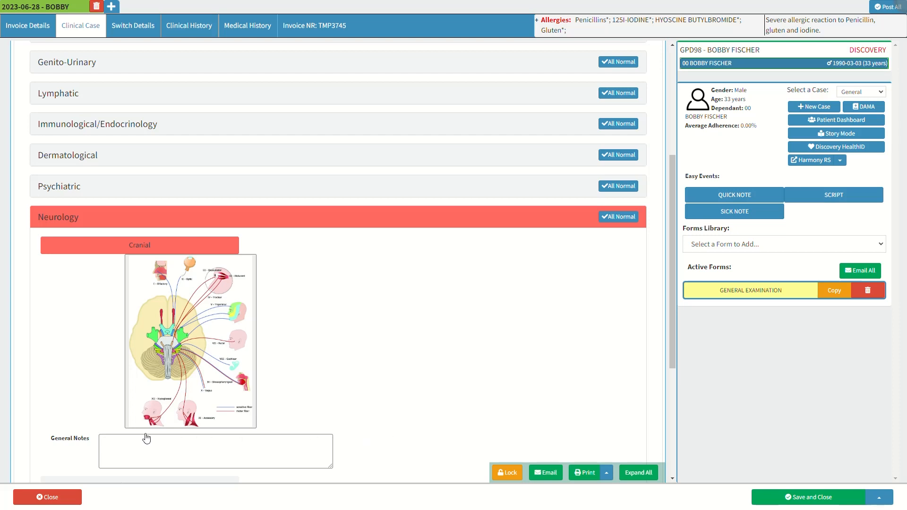
# - Start a general note for the Cranial item, and reset the item to unmarked
pyautogui.click(114, 440)
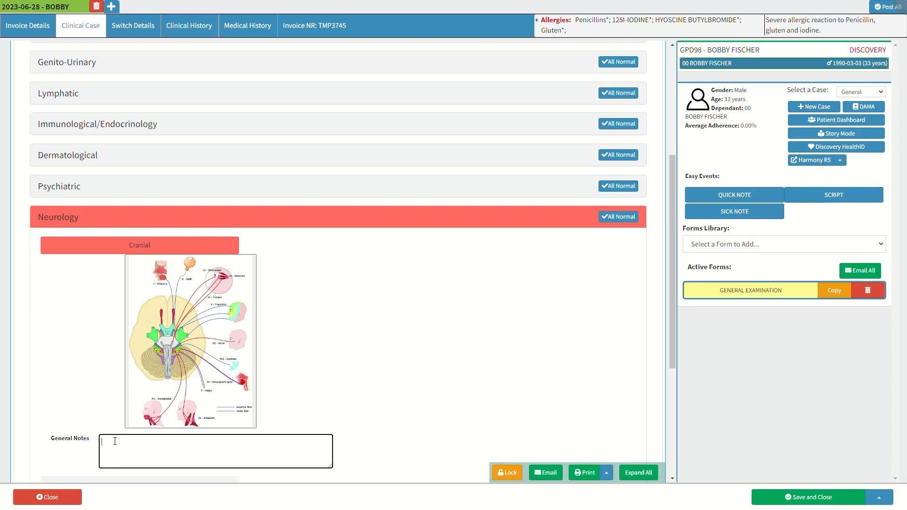
pyautogui.click(143, 248)
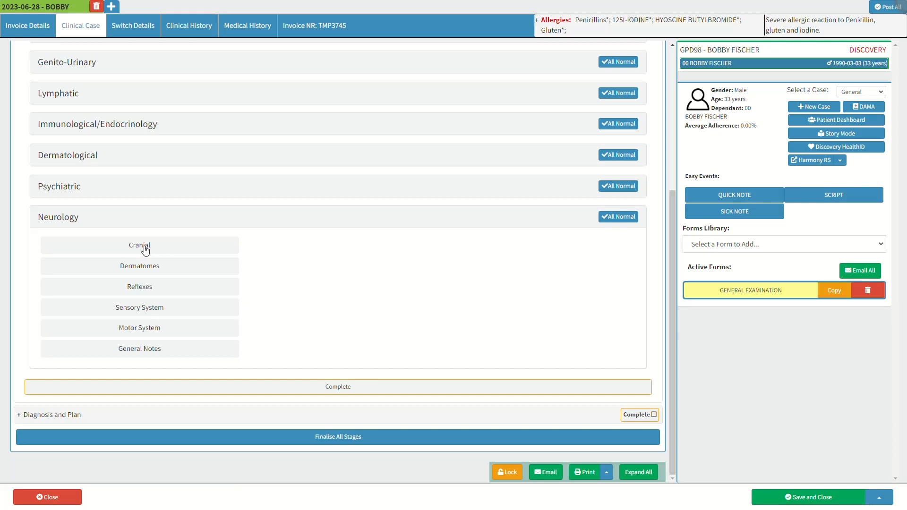
# - Flag Dermatomes as abnormal to access its body maps and general notes, and reset the item to unmarked
pyautogui.click(170, 270)
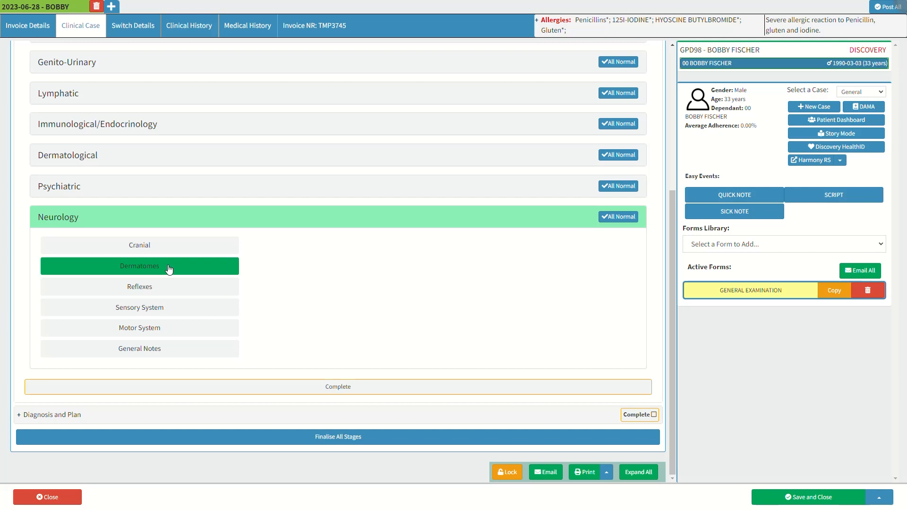
pyautogui.click(169, 268)
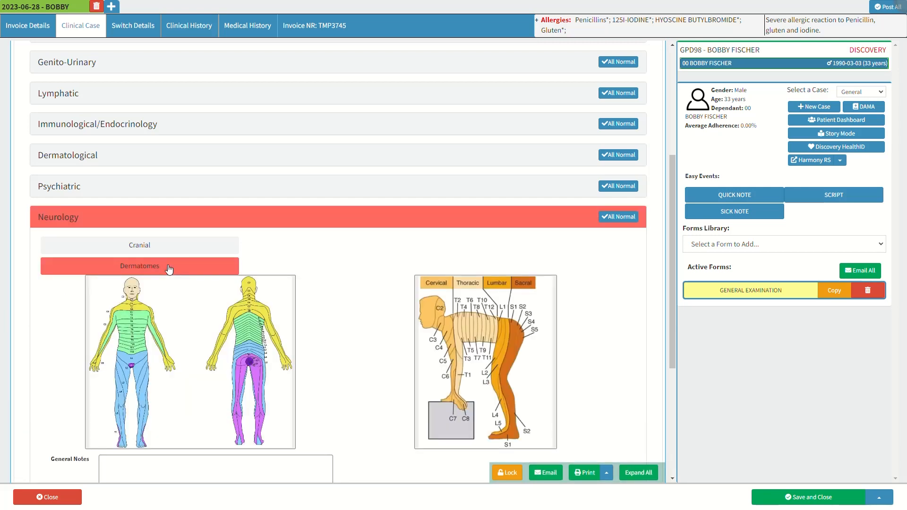
pyautogui.scroll(-2, 169, 270)
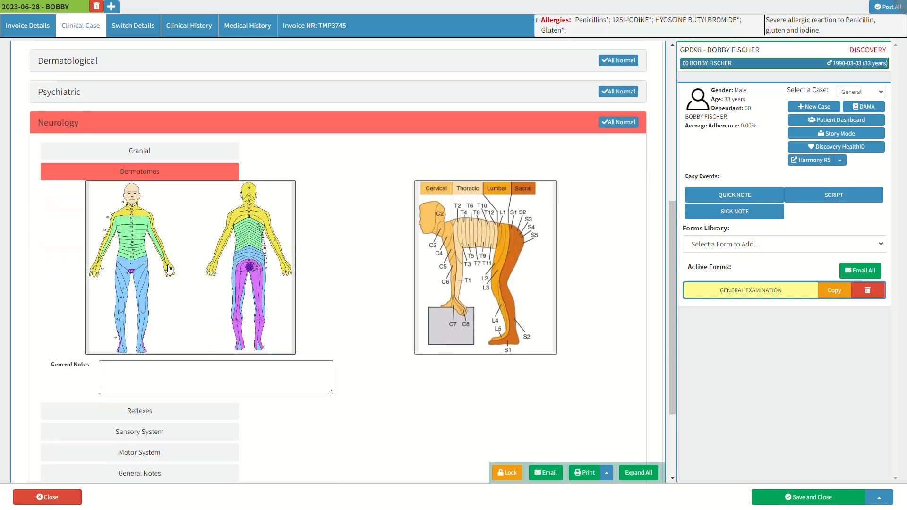
pyautogui.click(130, 366)
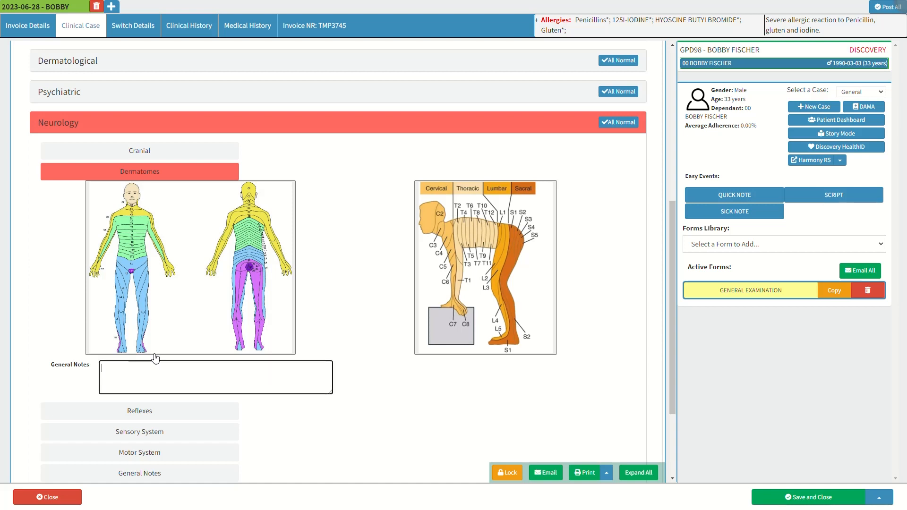
pyautogui.click(166, 174)
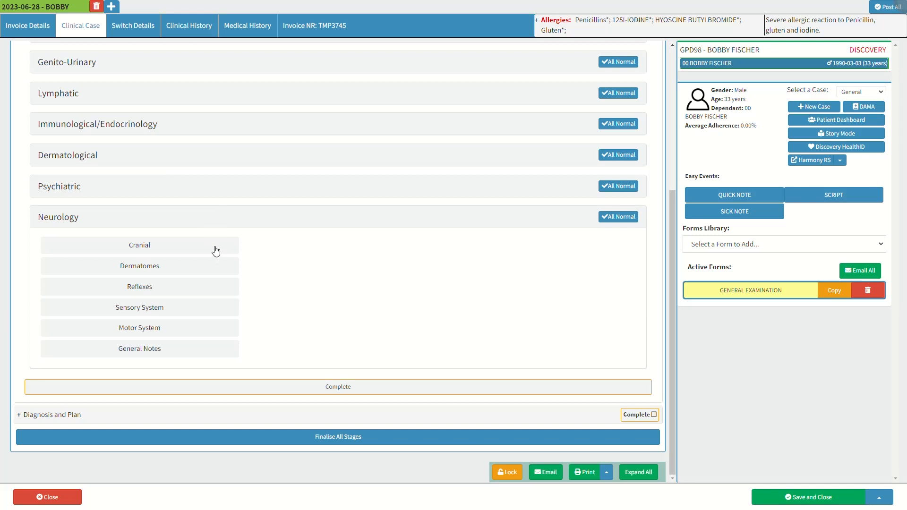
# - Flag Reflexes as abnormal to review its left and right reflex grid and general notes, and reset the item to unmarked
pyautogui.click(174, 292)
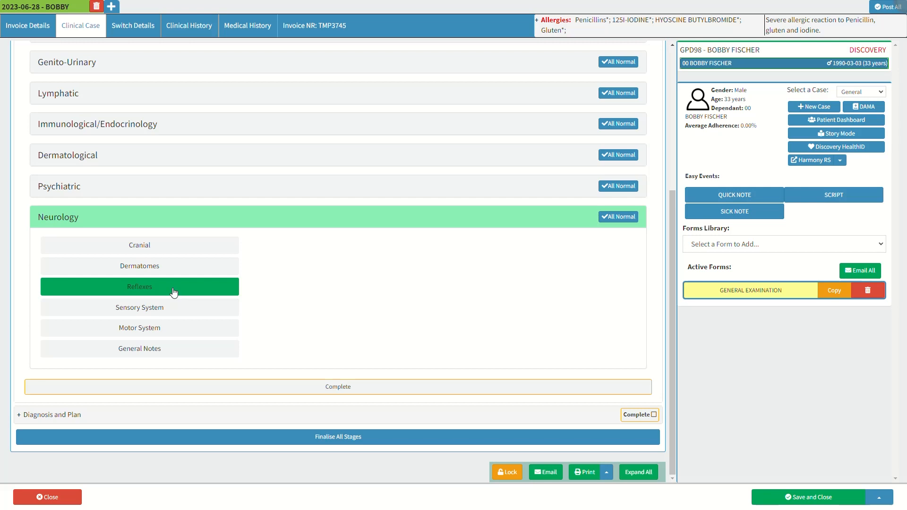
pyautogui.click(174, 292)
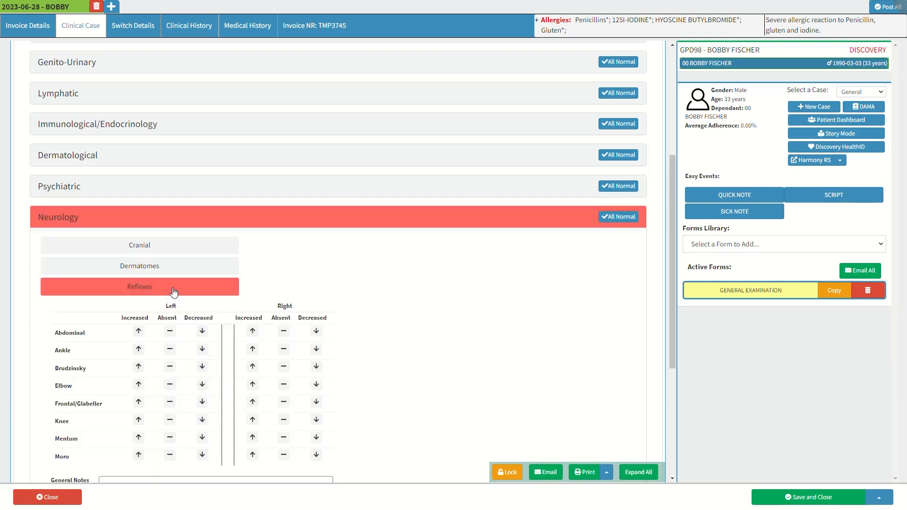
pyautogui.scroll(-4, 174, 291)
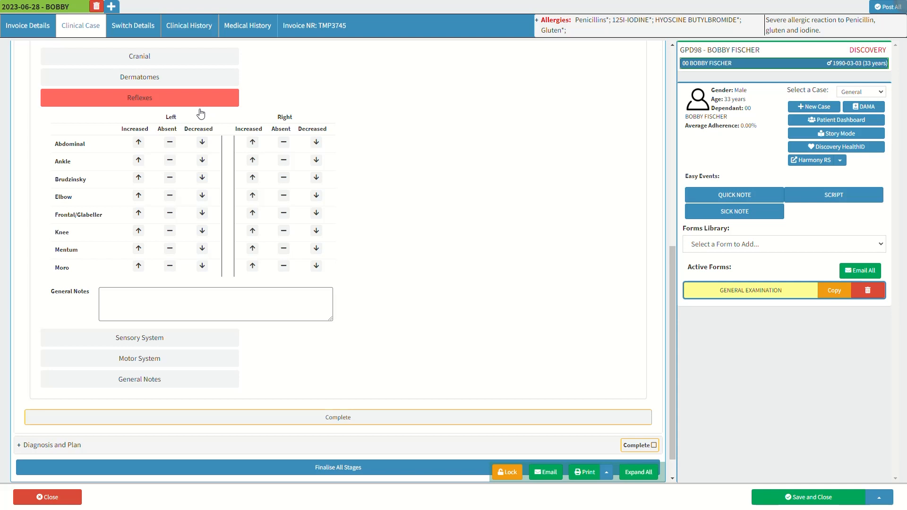
pyautogui.press('ctrl')
pyautogui.press('ctrl')
pyautogui.press('ctrl')
pyautogui.click(113, 292)
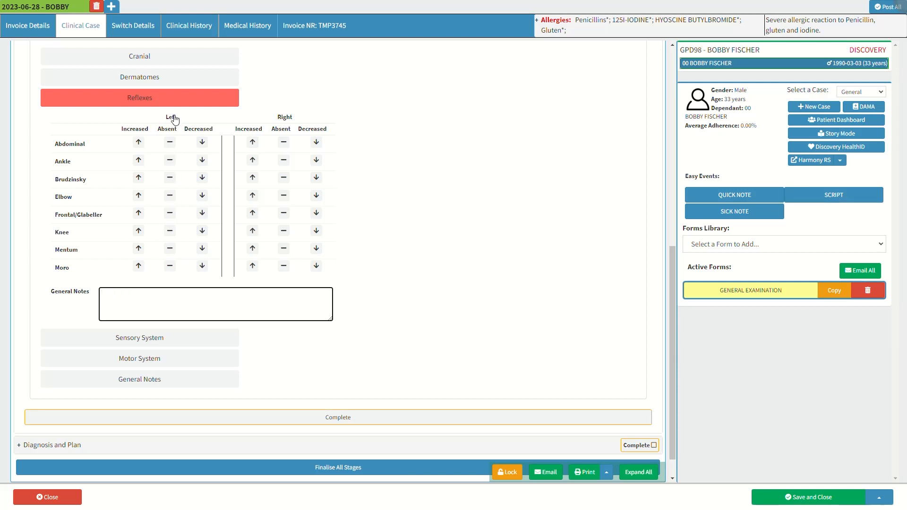
pyautogui.click(161, 102)
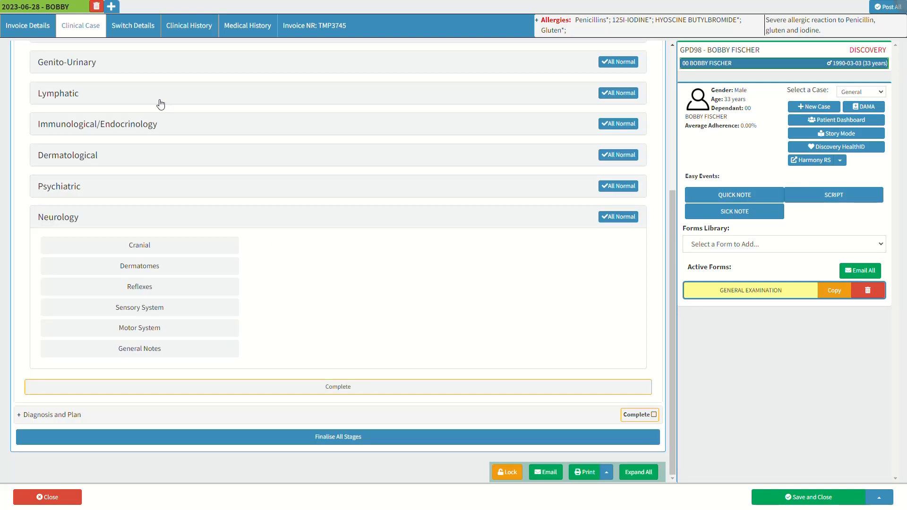
# - Flag Sensory System as abnormal to review its male and female body images and general notes, and reset it to unmarked
pyautogui.click(171, 314)
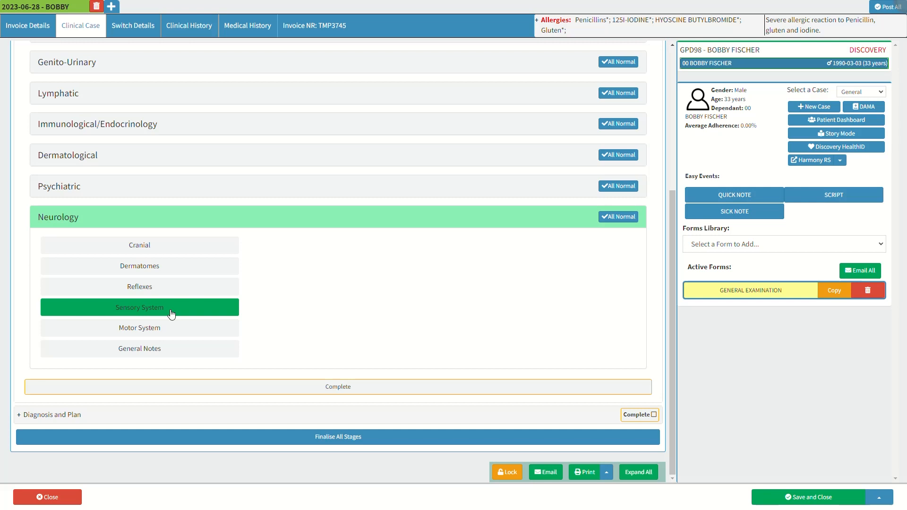
pyautogui.click(171, 314)
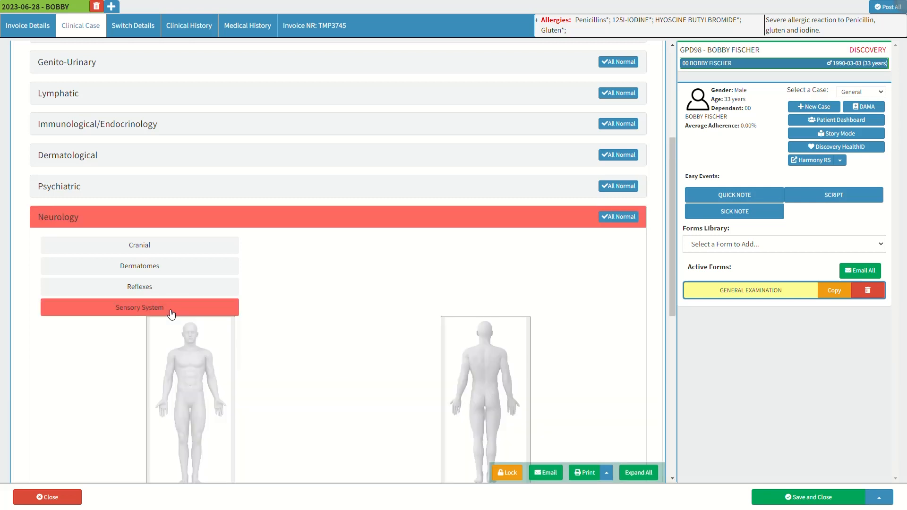
pyautogui.scroll(-5, 171, 314)
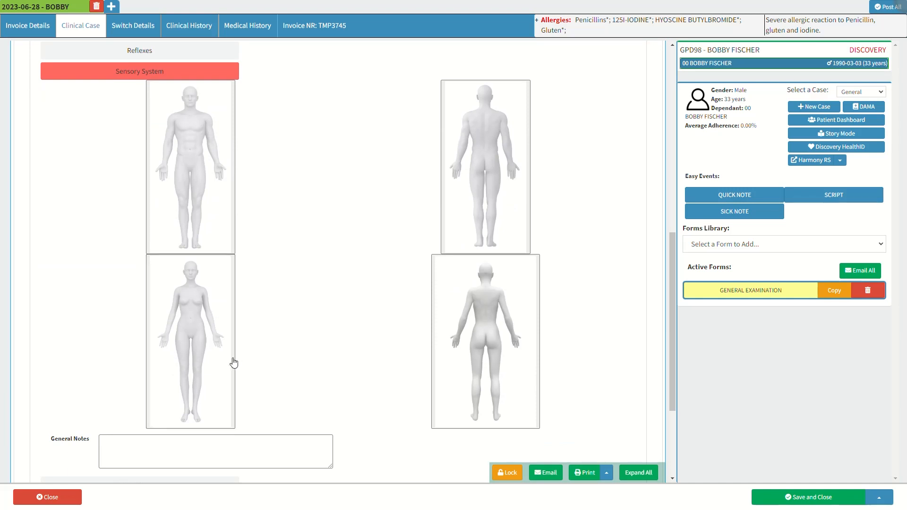
pyautogui.click(108, 438)
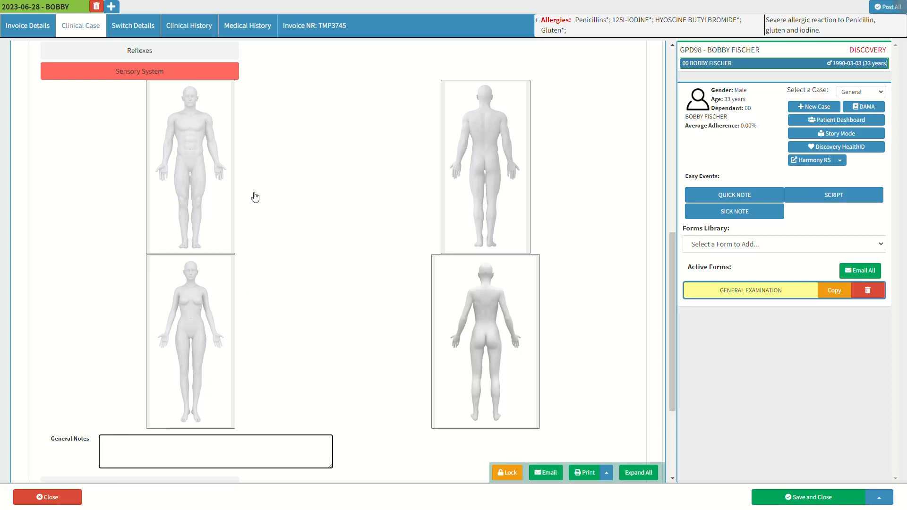
pyautogui.click(167, 69)
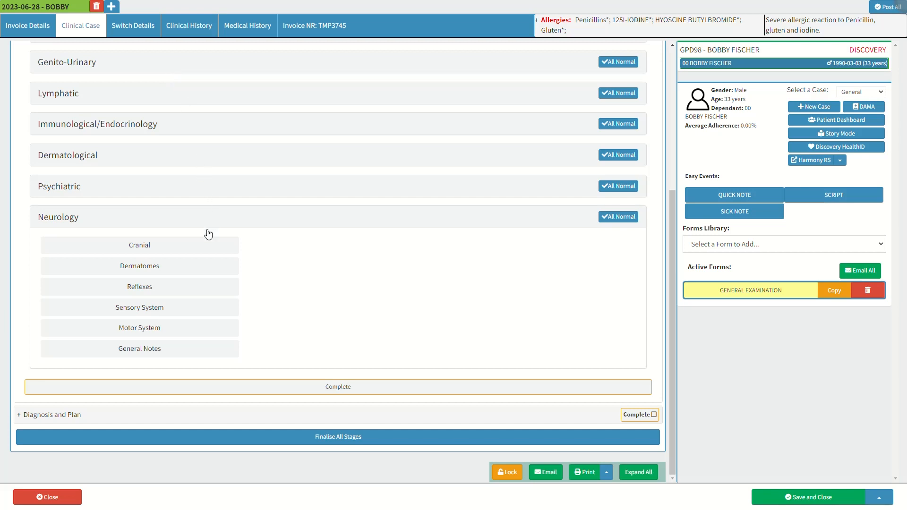
# - Flag Motor System as abnormal to open its general notes field, and reset the item to unmarked
pyautogui.click(175, 333)
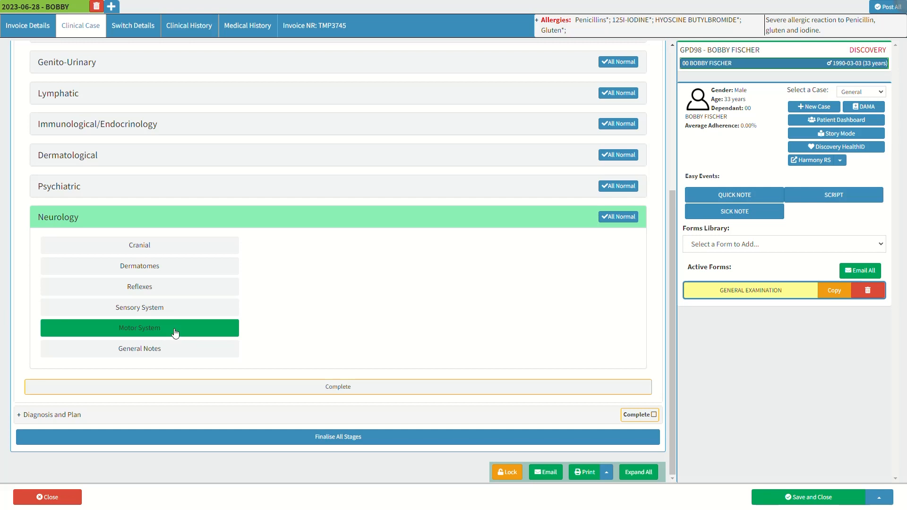
pyautogui.click(175, 334)
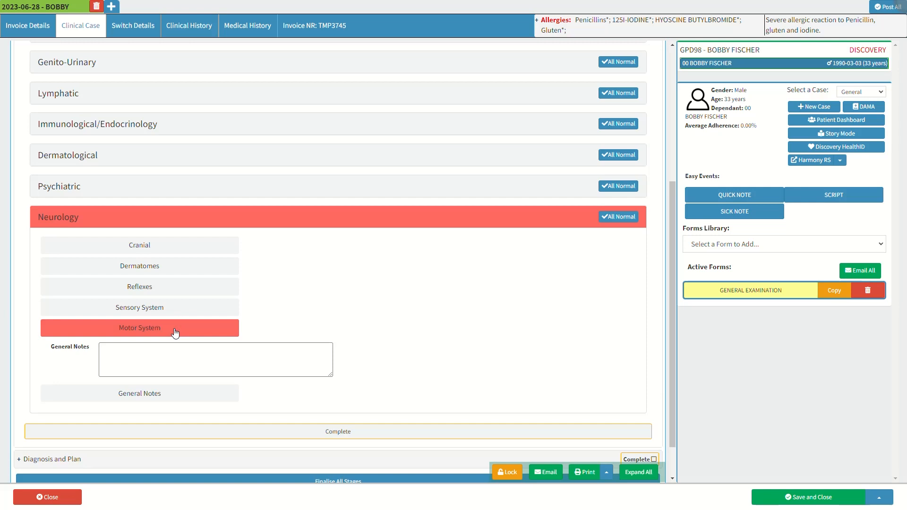
pyautogui.click(123, 350)
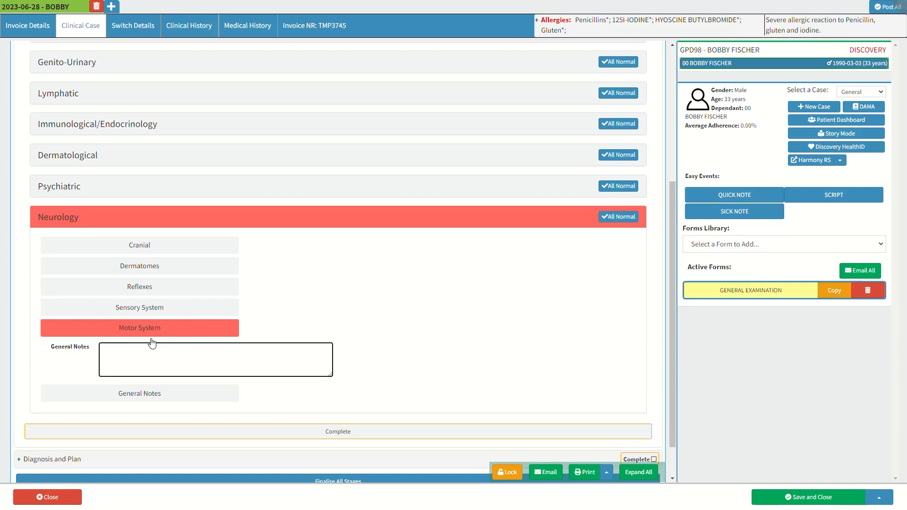
pyautogui.click(165, 329)
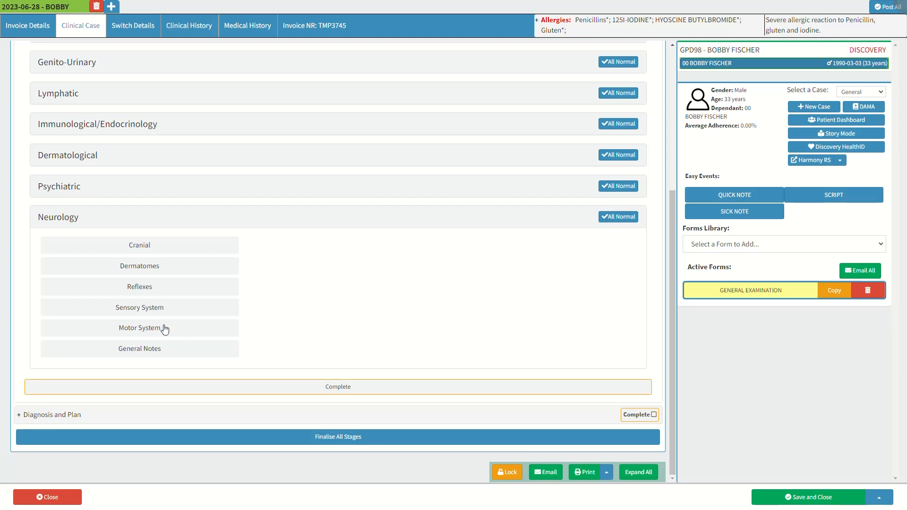
# - Flag the Neurology category's own General Notes item to open its text field, and reset the item to unmarked
pyautogui.click(166, 354)
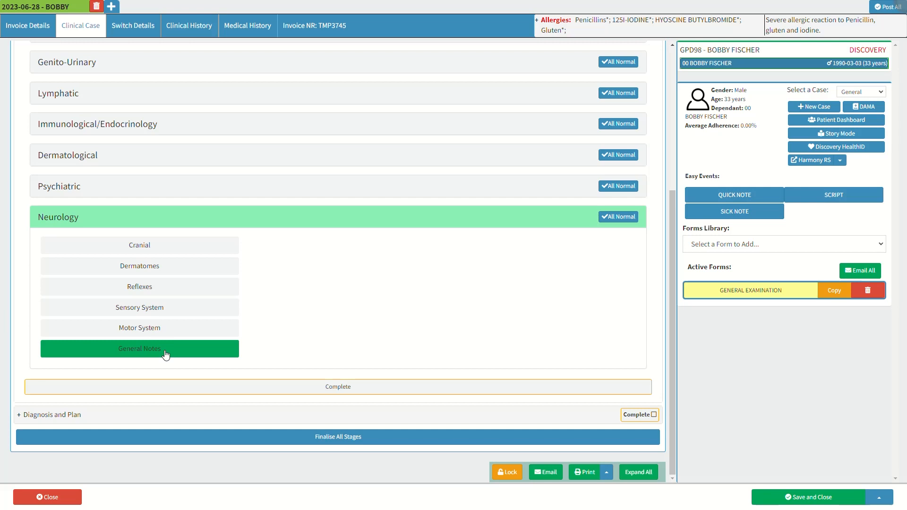
pyautogui.click(165, 354)
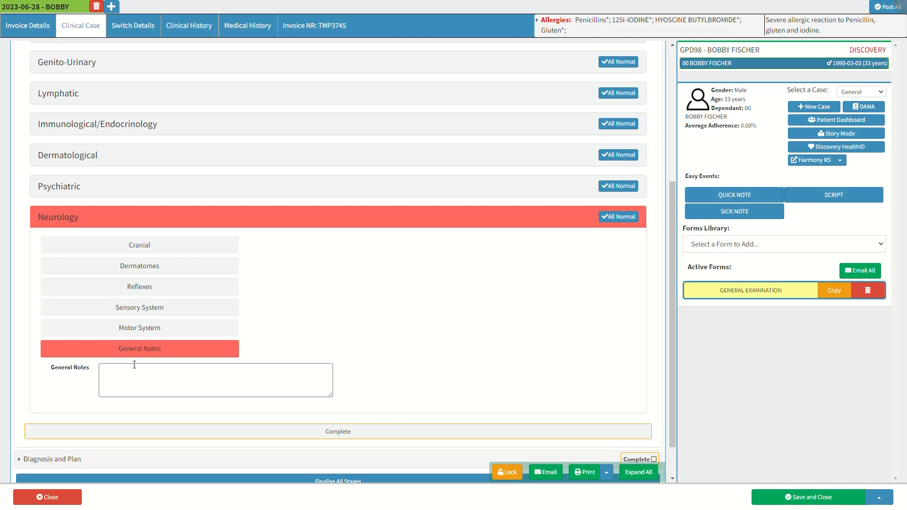
pyautogui.click(111, 369)
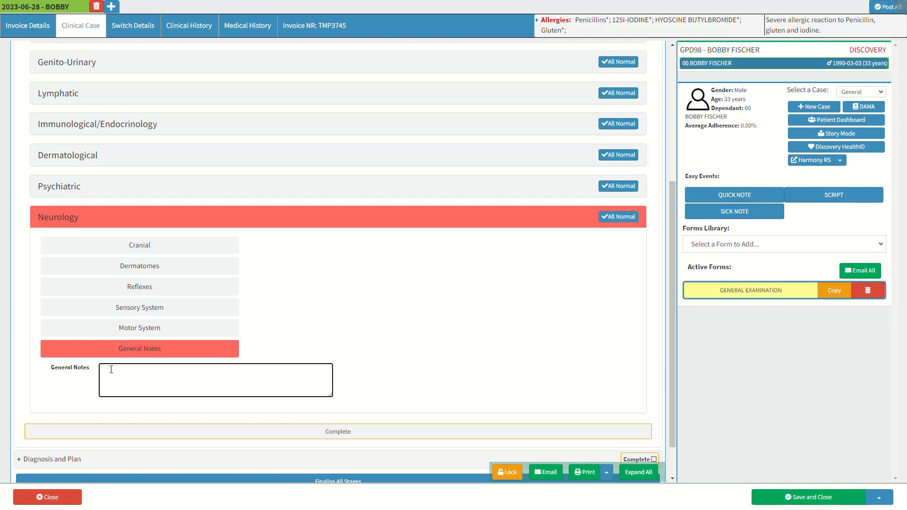
pyautogui.click(165, 353)
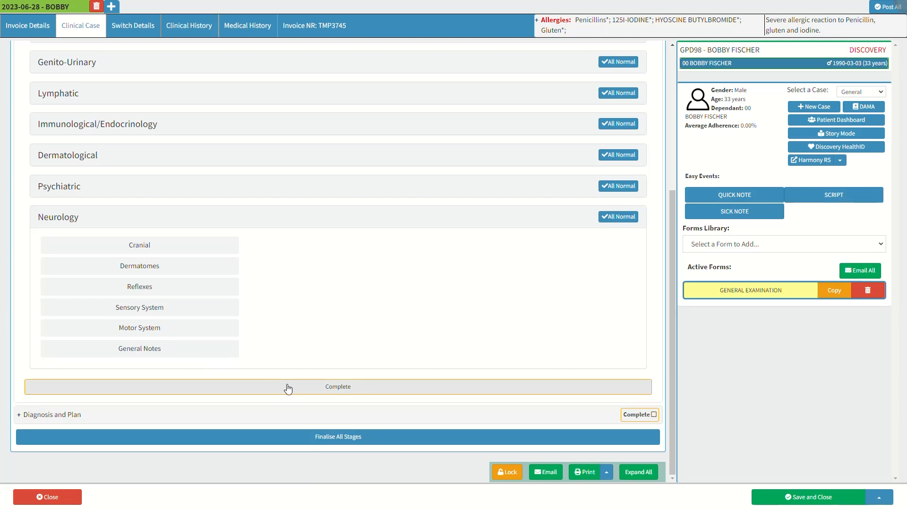
pyautogui.click(355, 388)
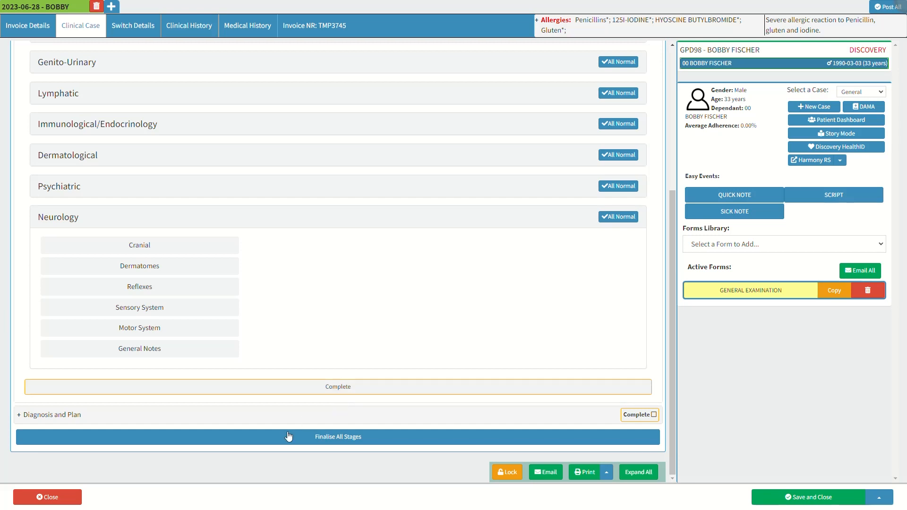
# - Start closing the appointment without saving to review the discarded-changes warning, and cancel the closing
pyautogui.click(56, 497)
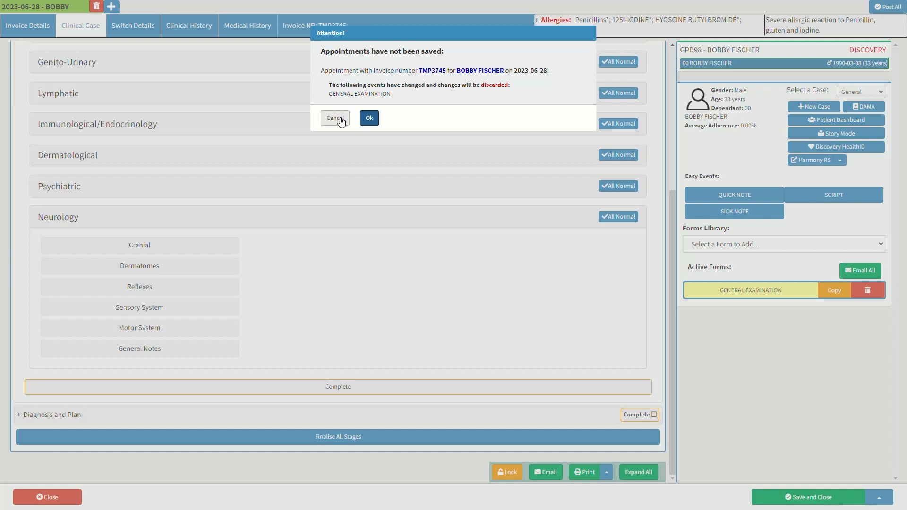
pyautogui.click(377, 121)
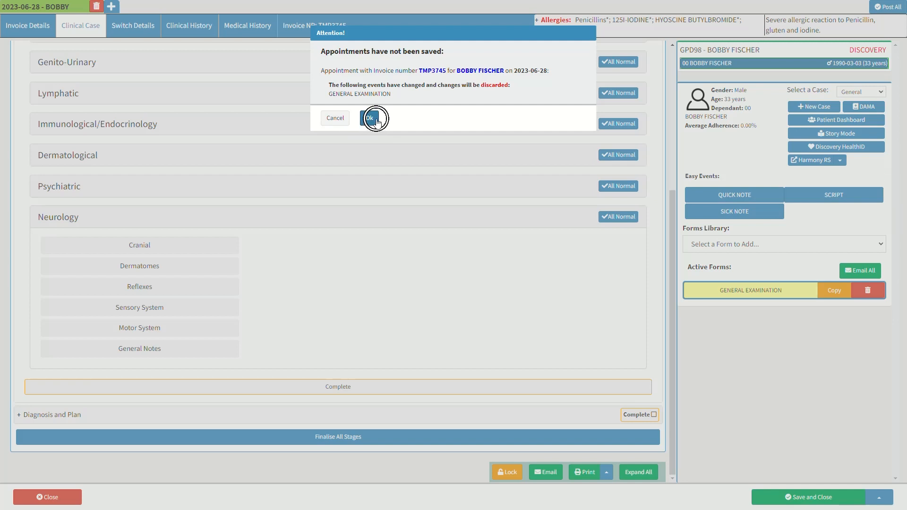
pyautogui.click(337, 119)
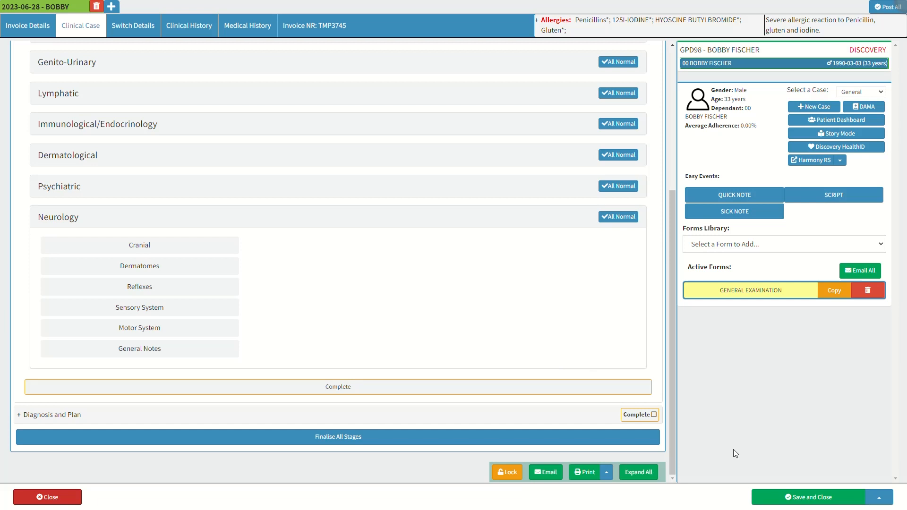
# - Review the additional options for saving the appointment or its lines as a new macro, and save and close the appointment
pyautogui.click(884, 499)
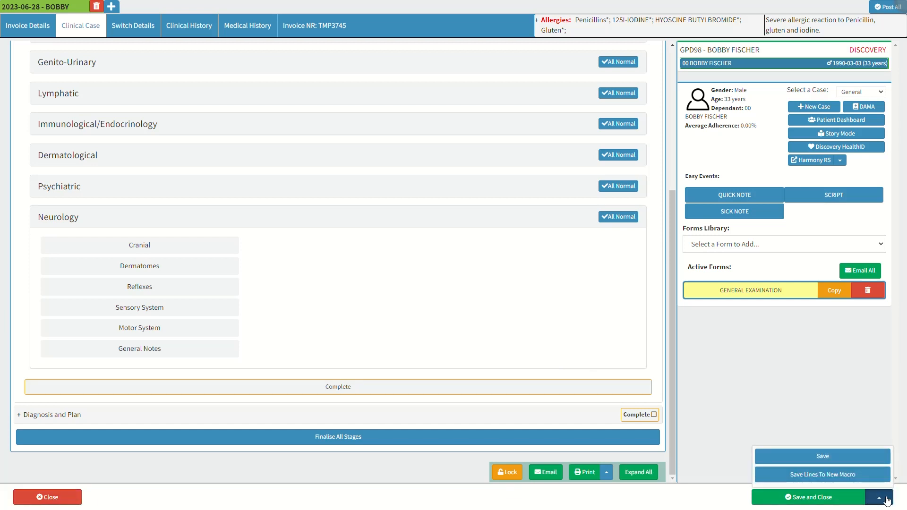
pyautogui.click(842, 459)
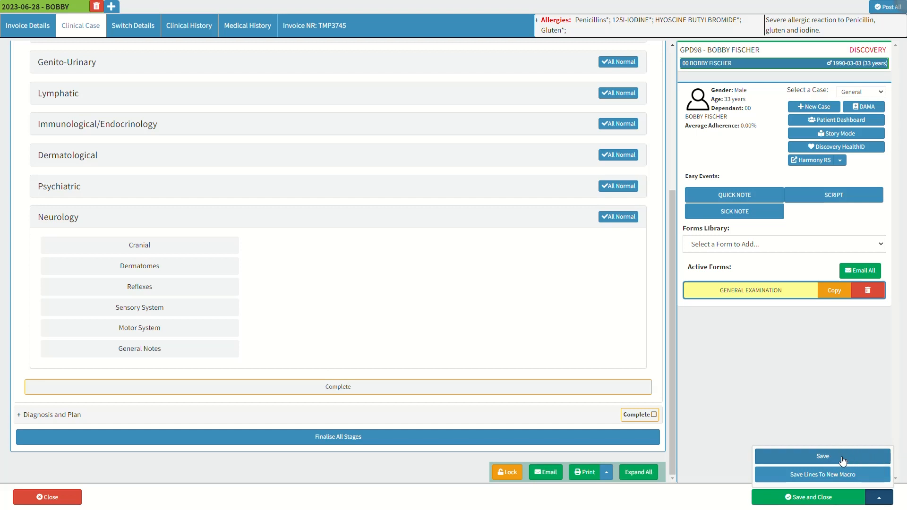
pyautogui.click(864, 475)
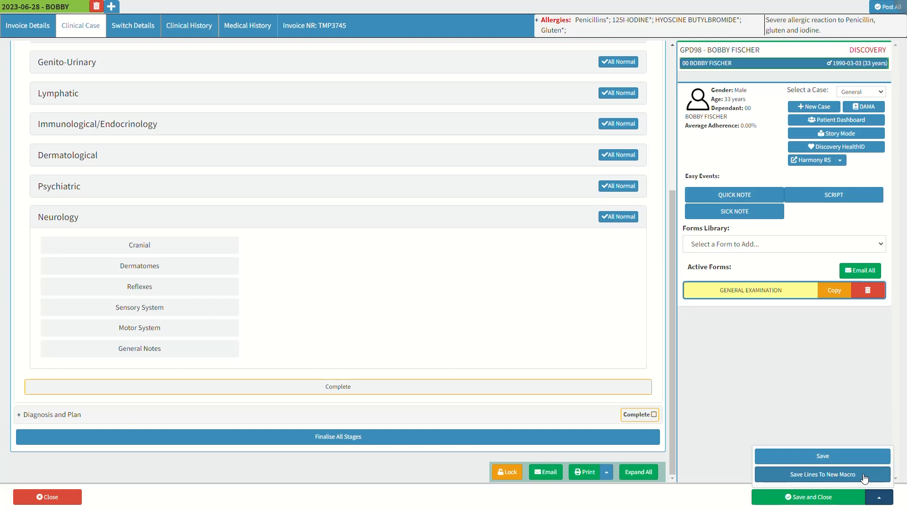
pyautogui.click(835, 499)
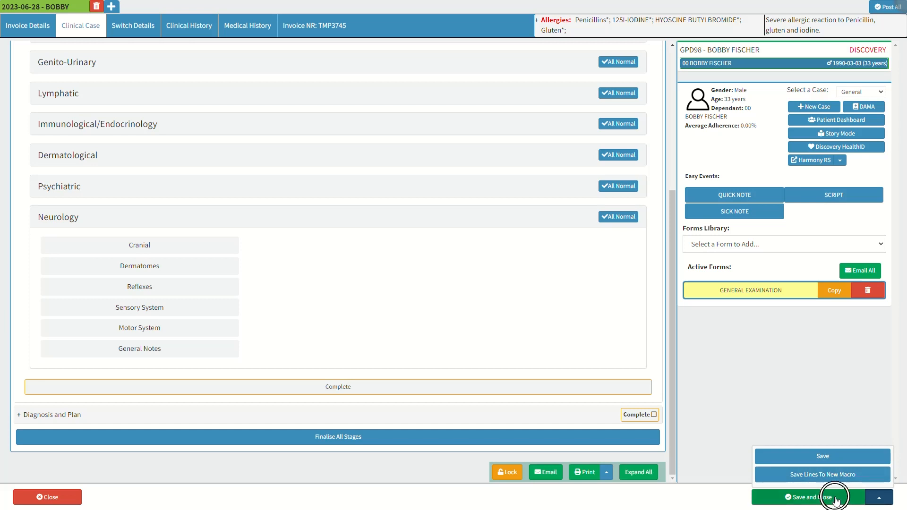